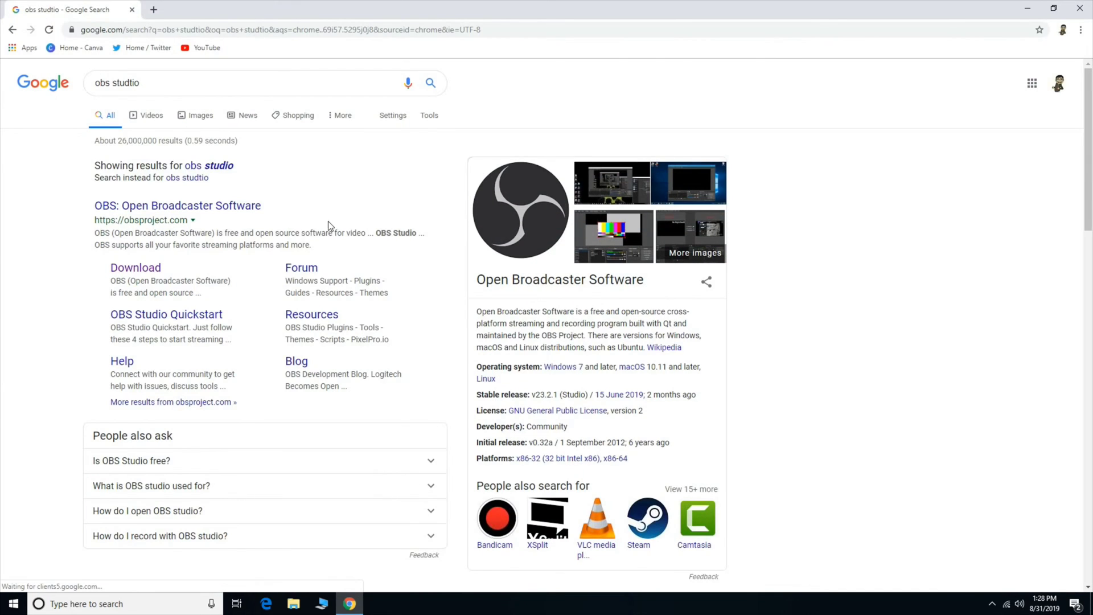
Step: Clear the misspelled search, visit the OBS Studio download page, then minimize Chrome
triple_click(193, 86)
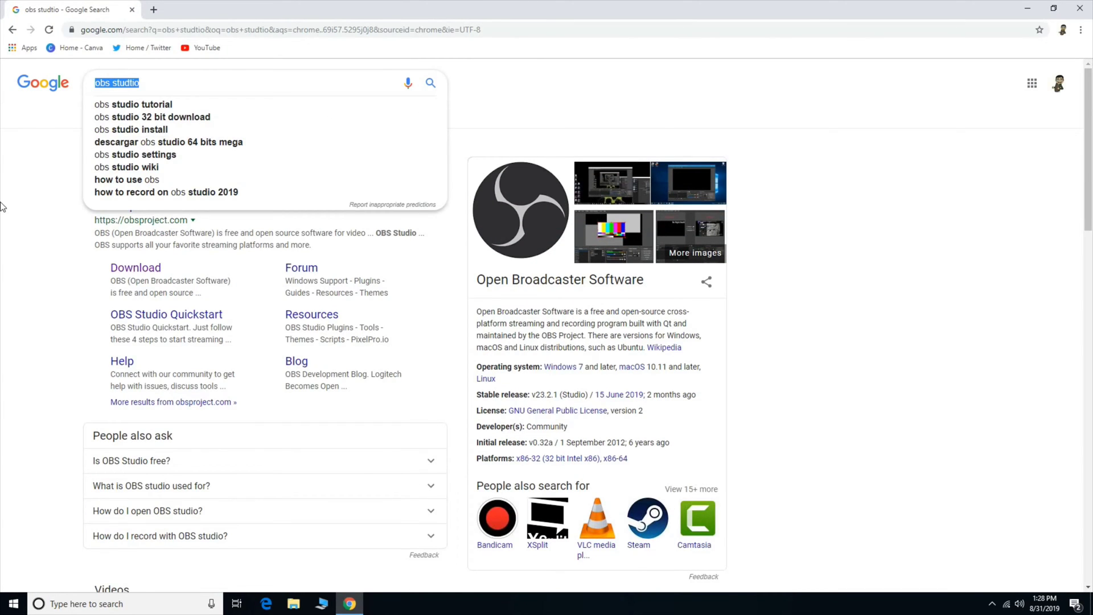
key(BackSpace)
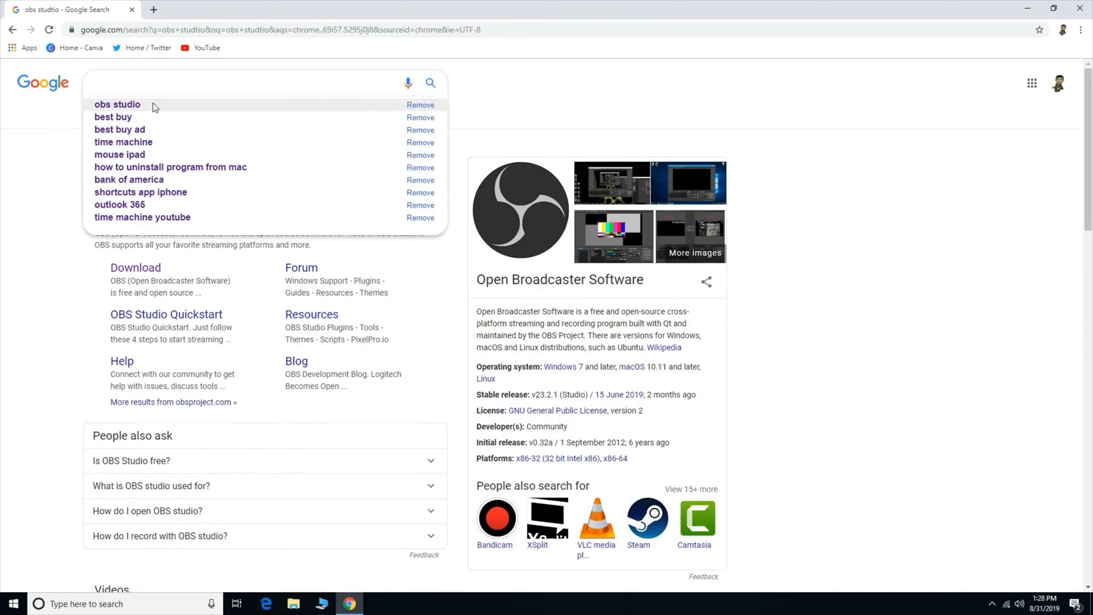
click(17, 223)
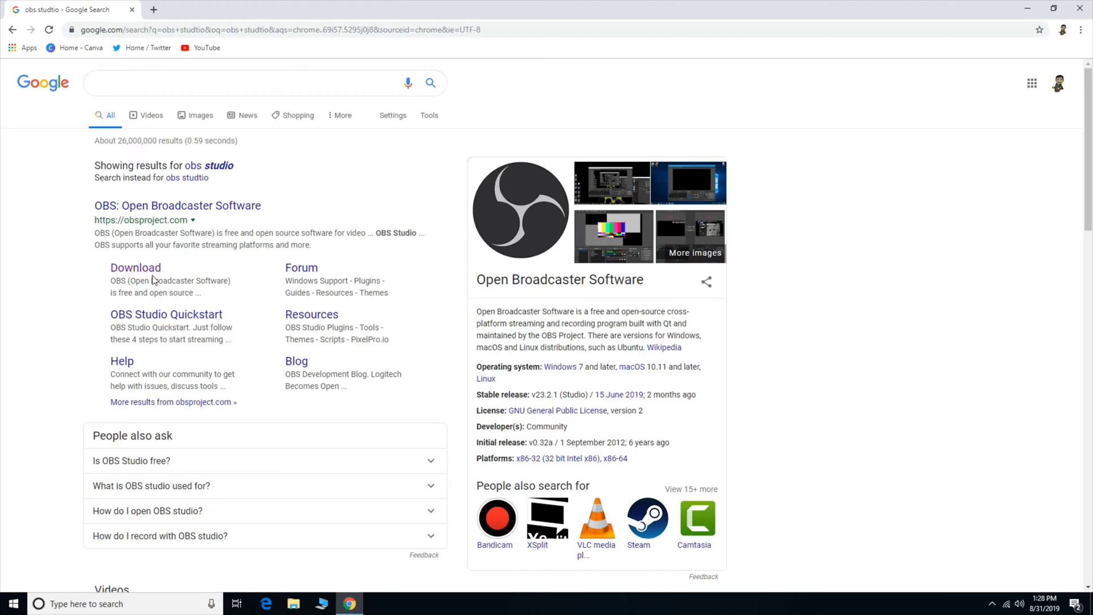
click(135, 268)
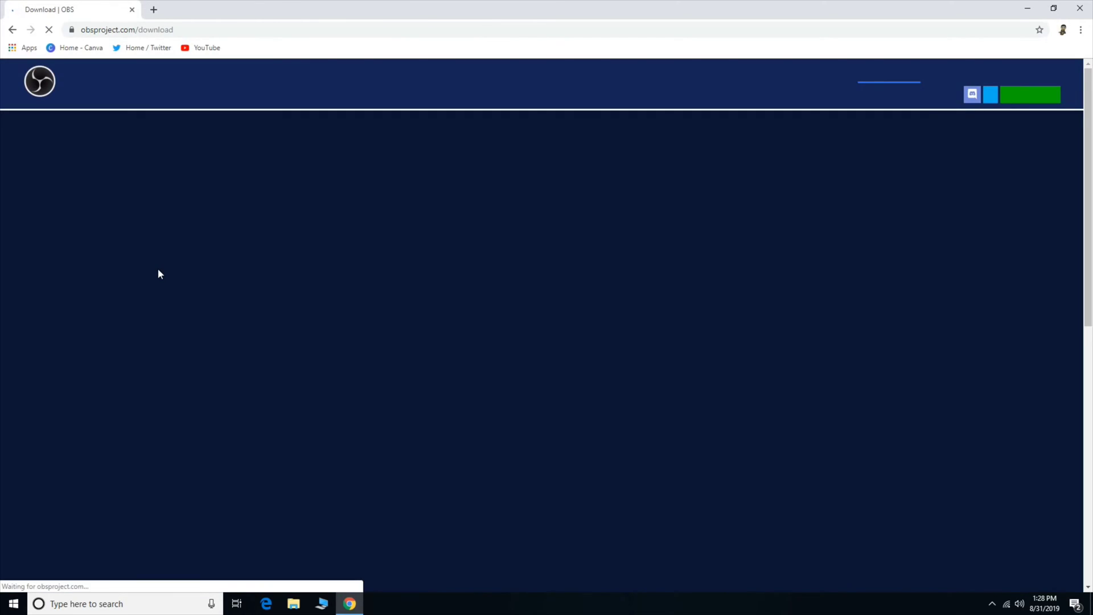
scroll(159, 274, down, 1)
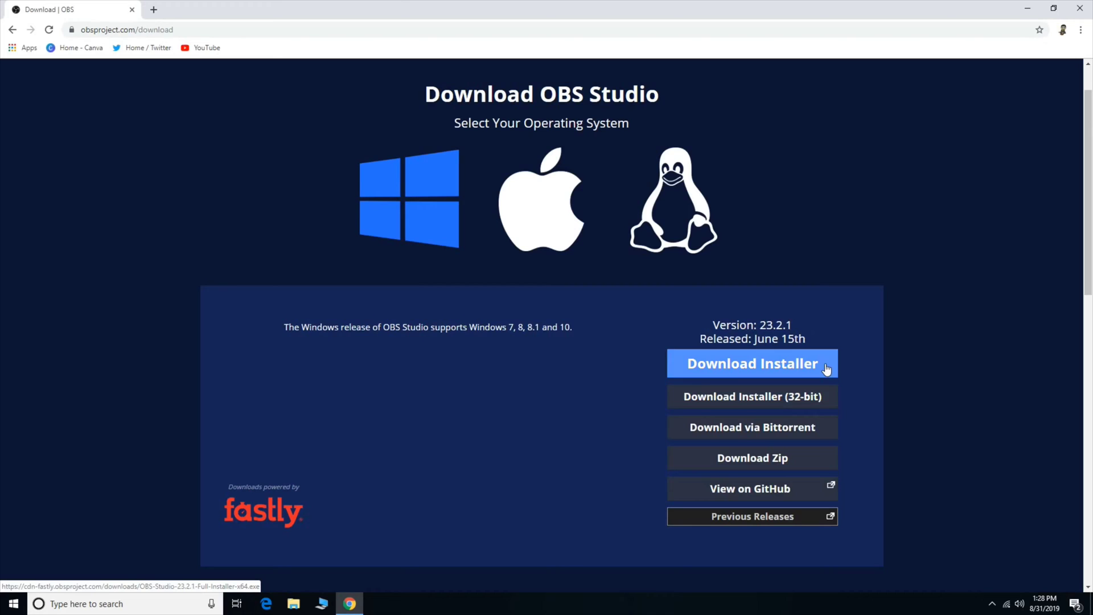
click(1028, 5)
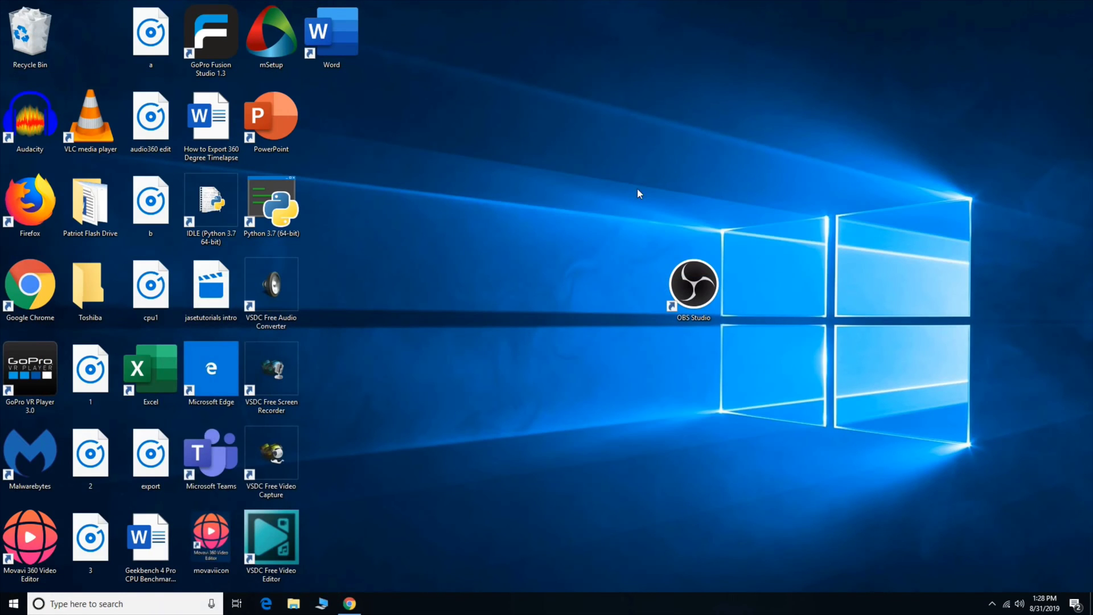
click(697, 288)
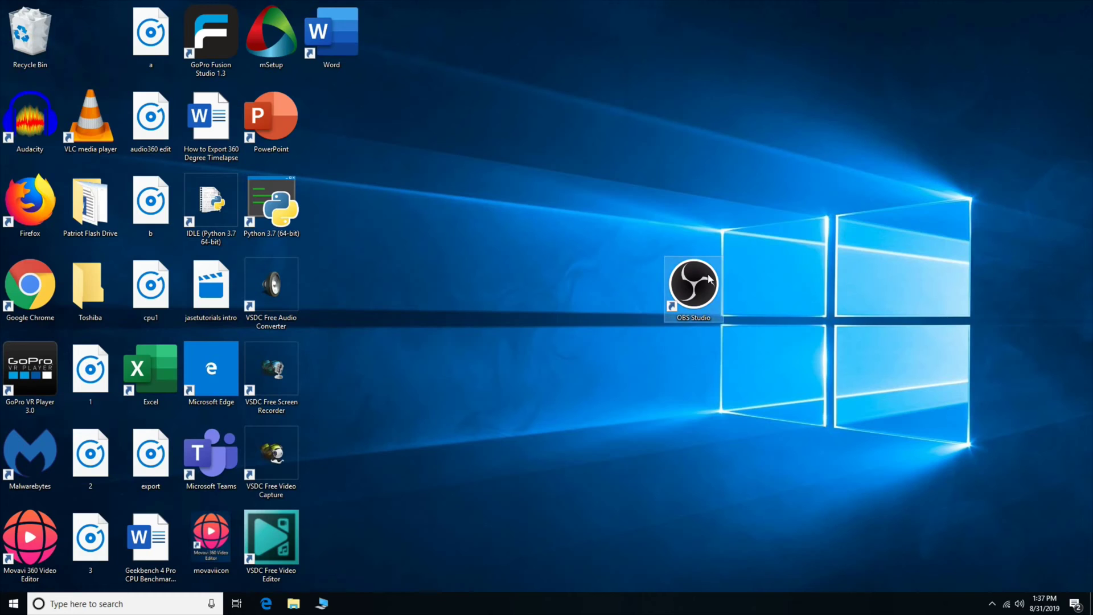
Step: Launch OBS Studio and start adding a Video Capture Device source to the scene
double_click(681, 291)
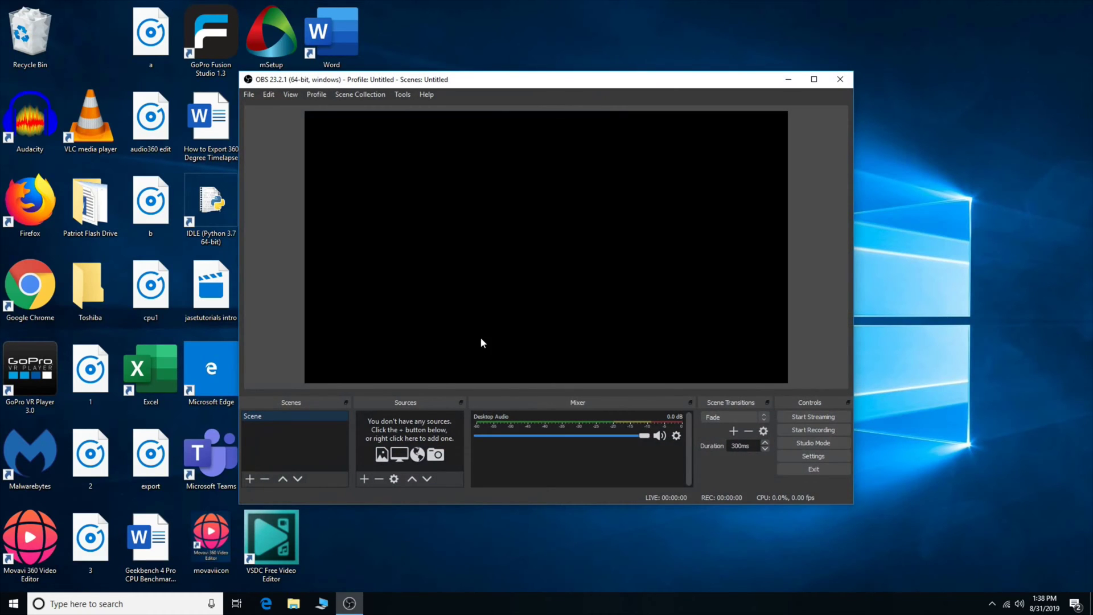
click(363, 480)
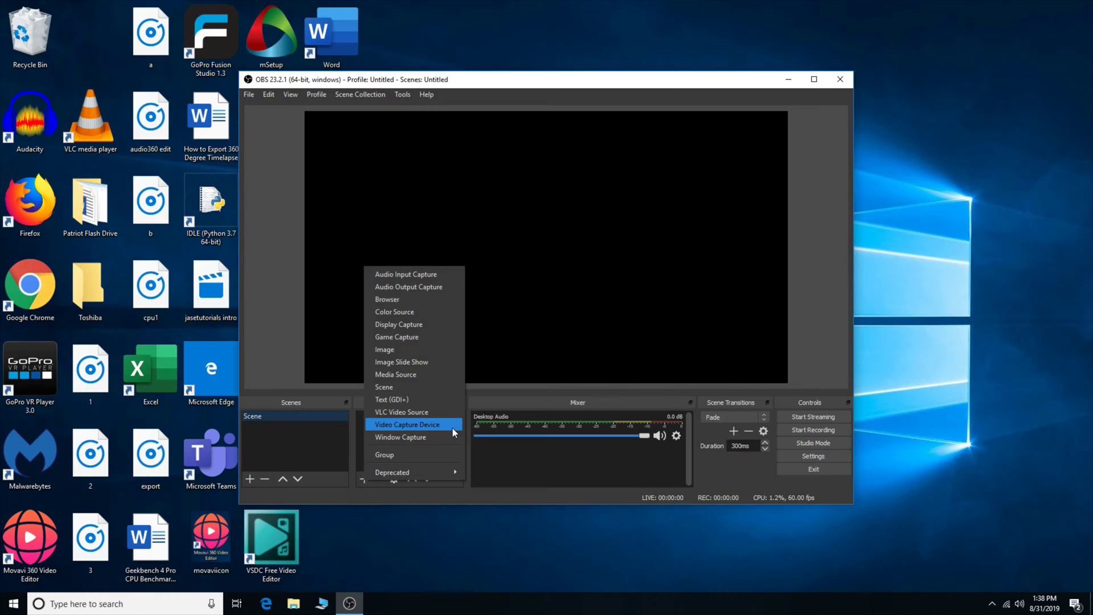
click(453, 427)
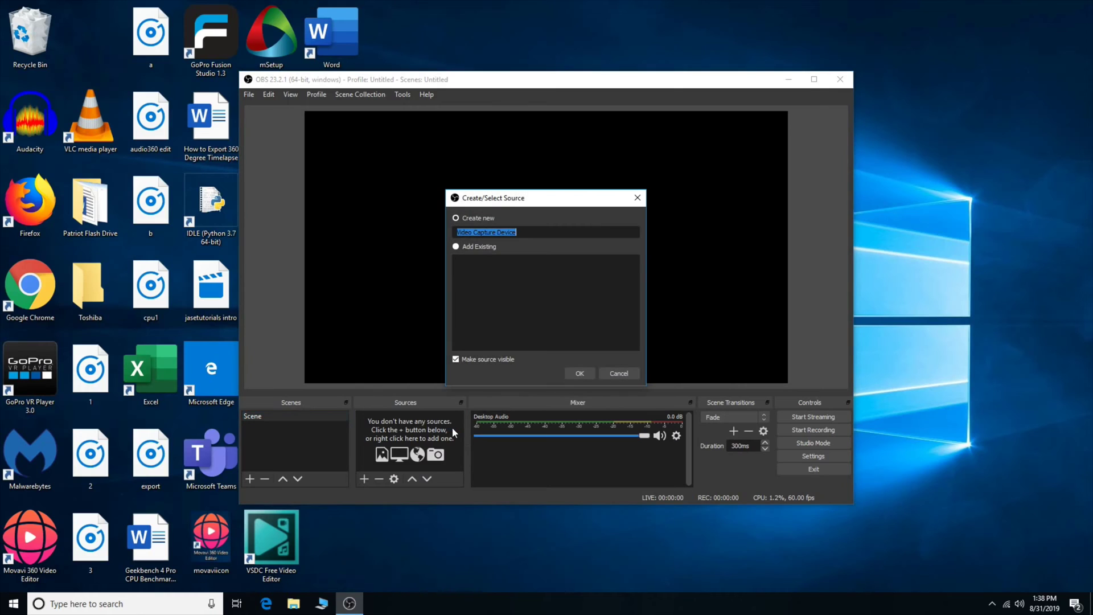
Step: Create the source with MiraBox Video Capture as its device, leaving video settings unchanged
click(538, 232)
click(591, 373)
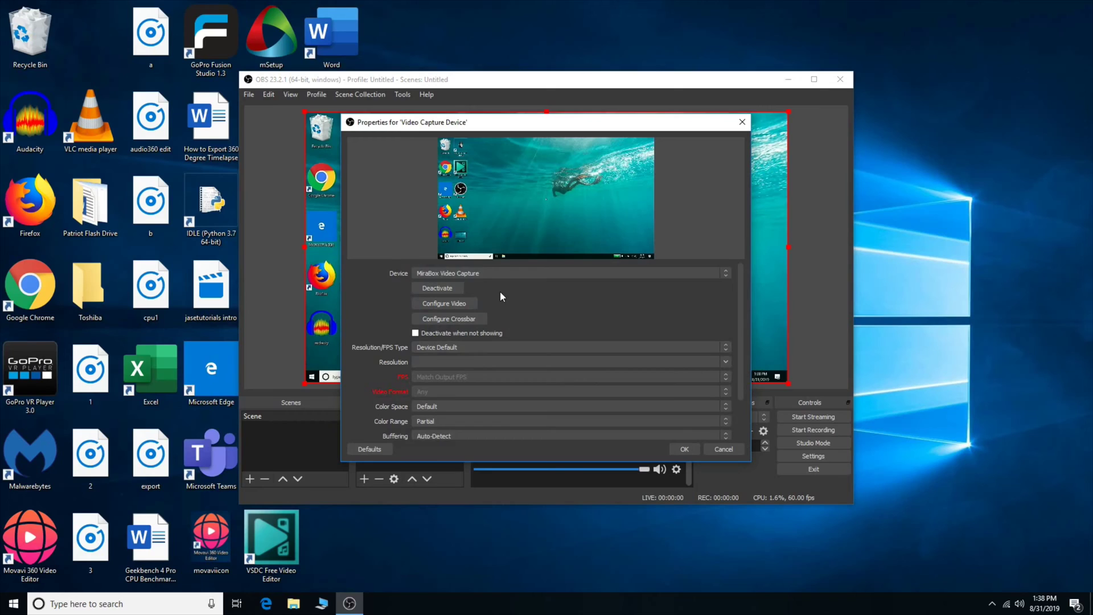
click(485, 275)
click(485, 275)
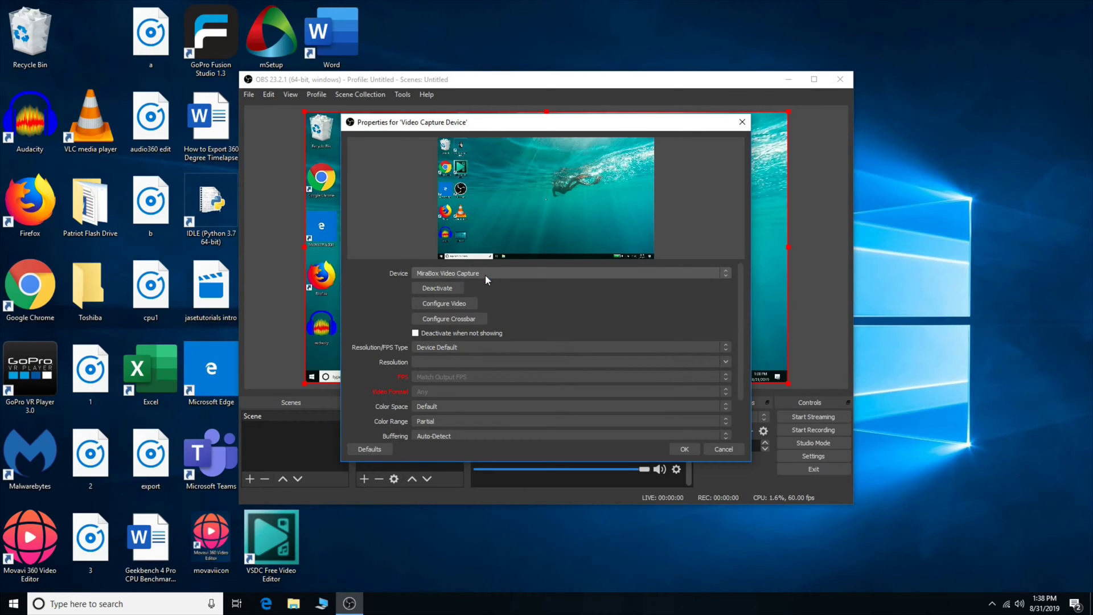
click(471, 302)
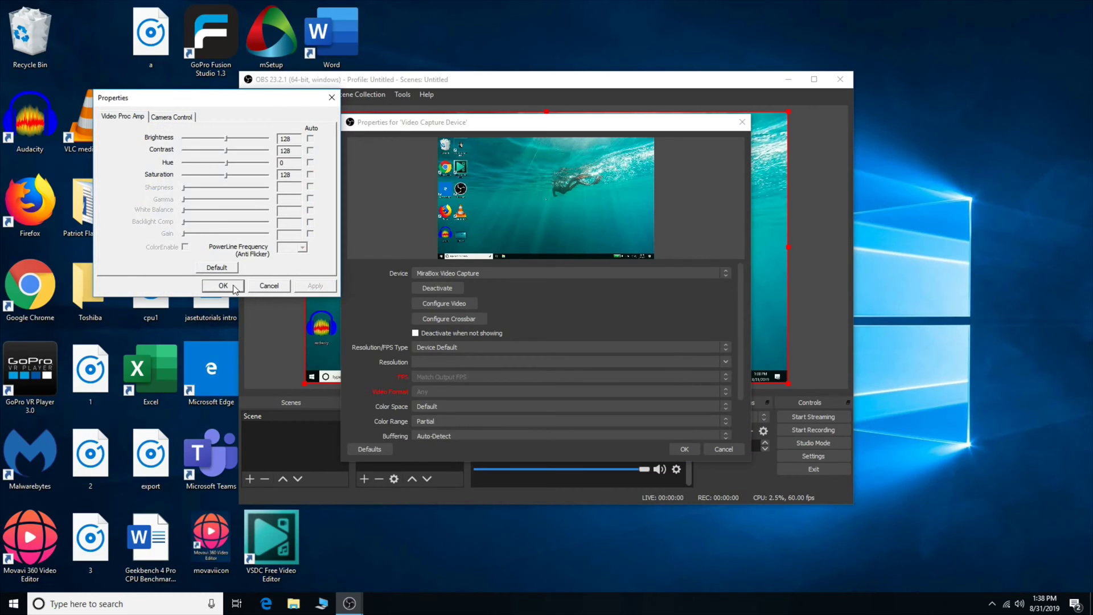
click(167, 118)
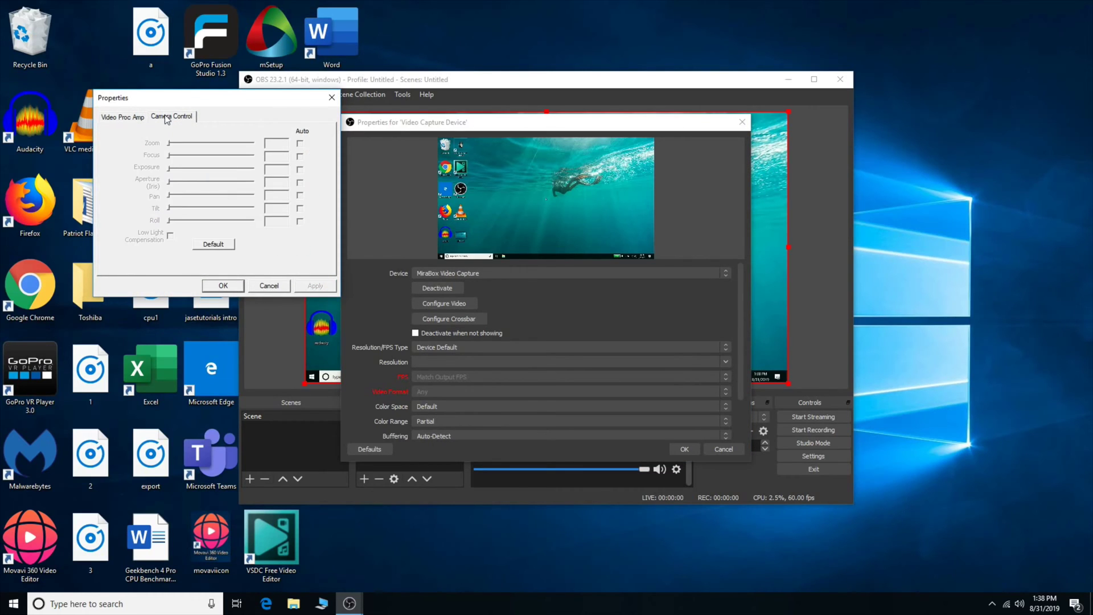
click(140, 117)
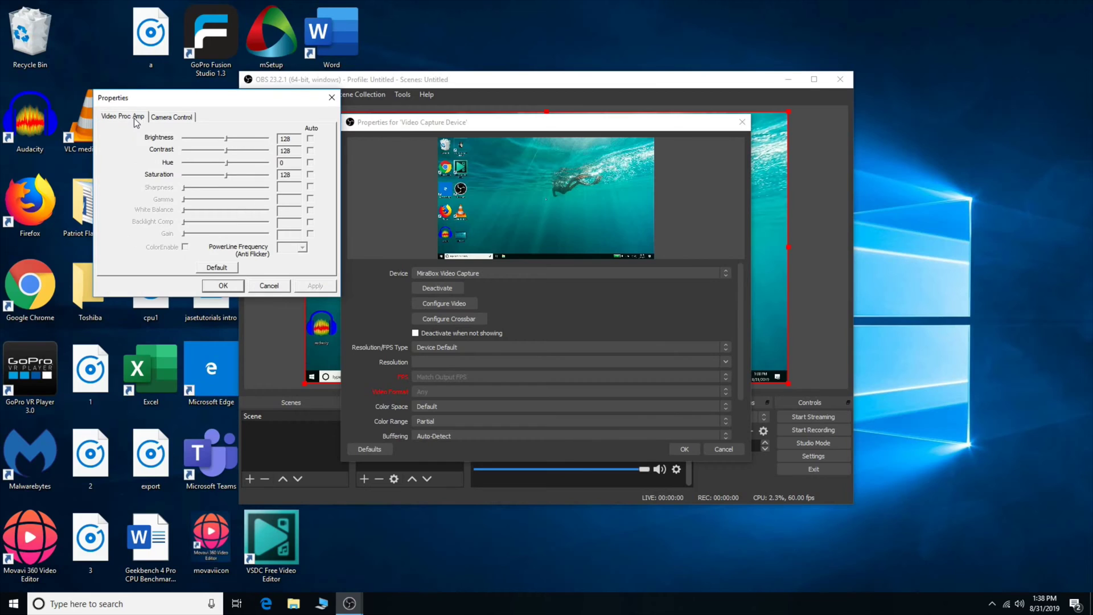
click(223, 286)
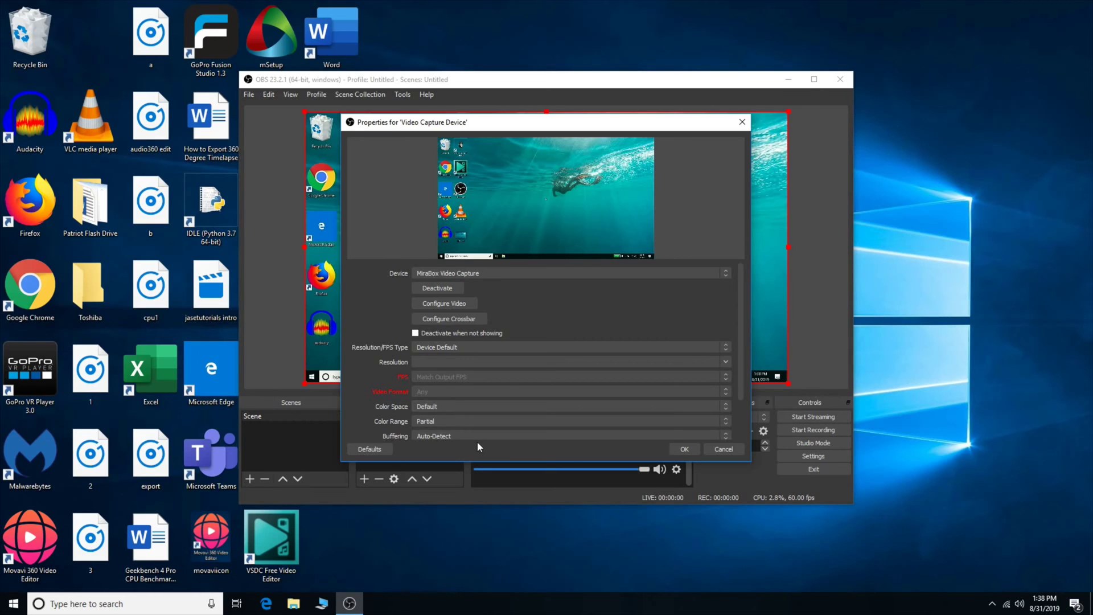
click(680, 451)
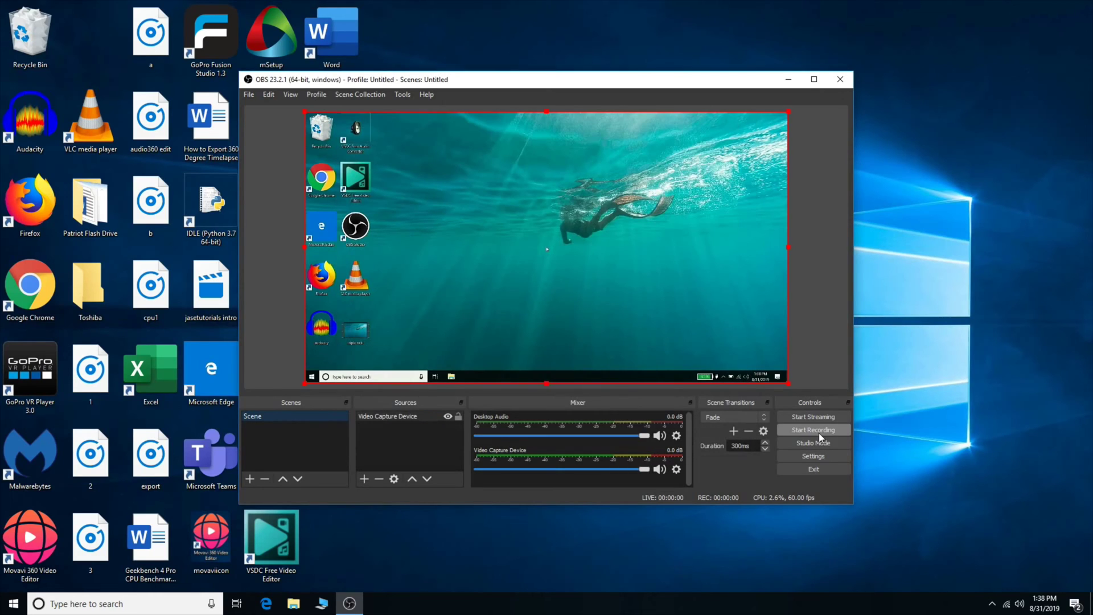
Step: Record about seven seconds of the capture feed, then stop the recording
click(842, 436)
click(842, 432)
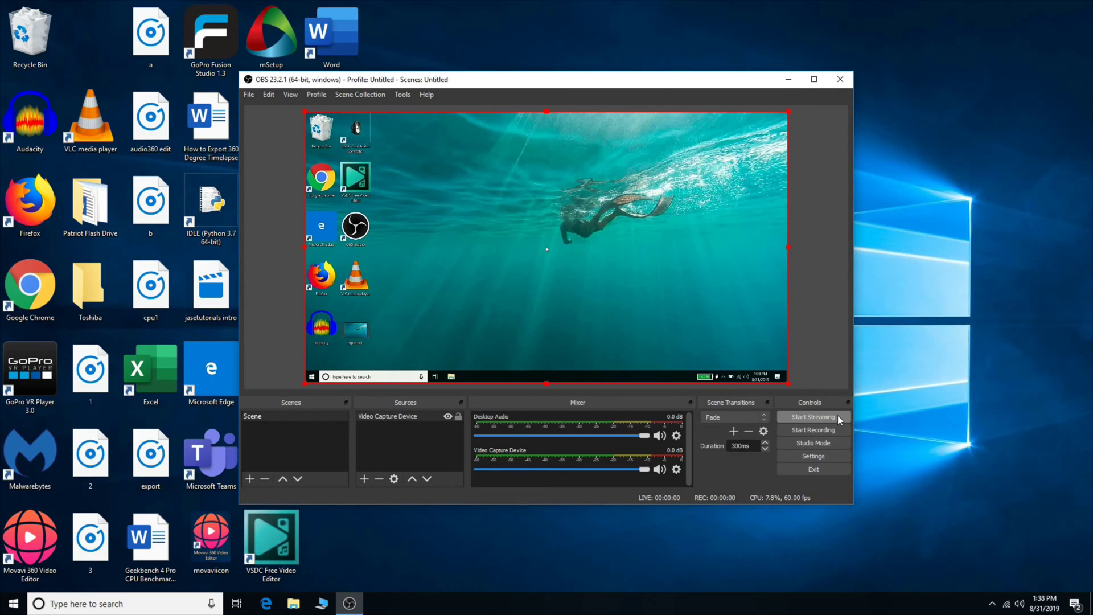
click(834, 456)
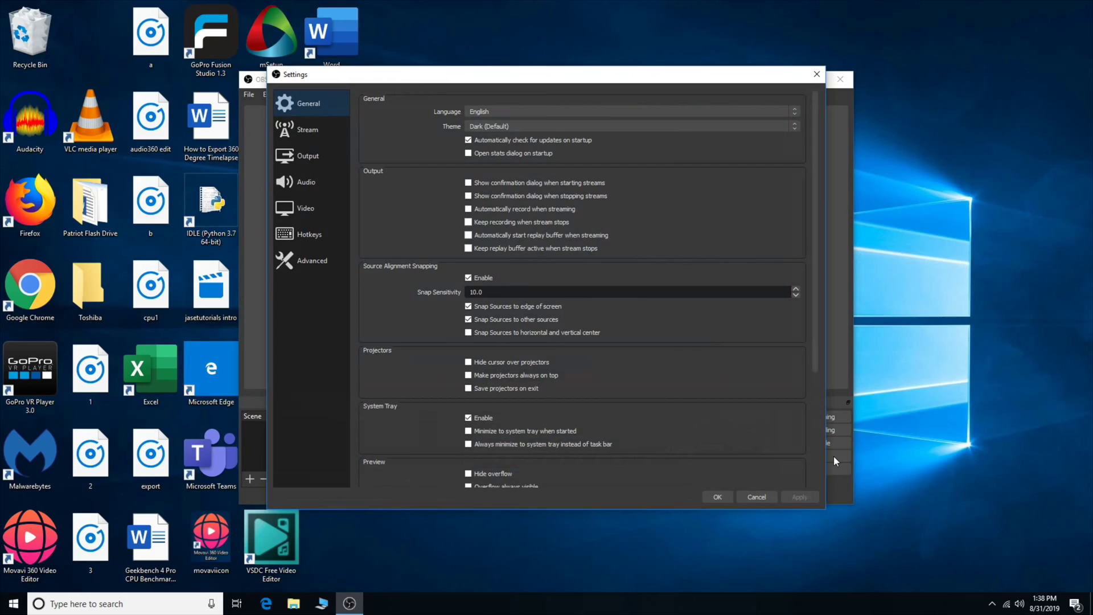
click(304, 219)
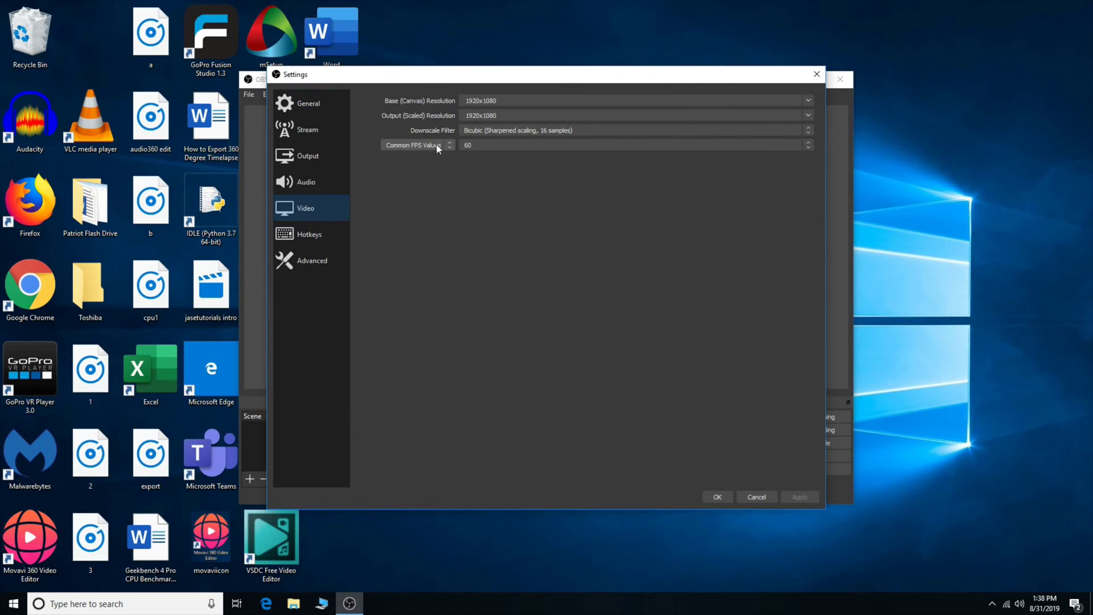
click(484, 148)
click(484, 147)
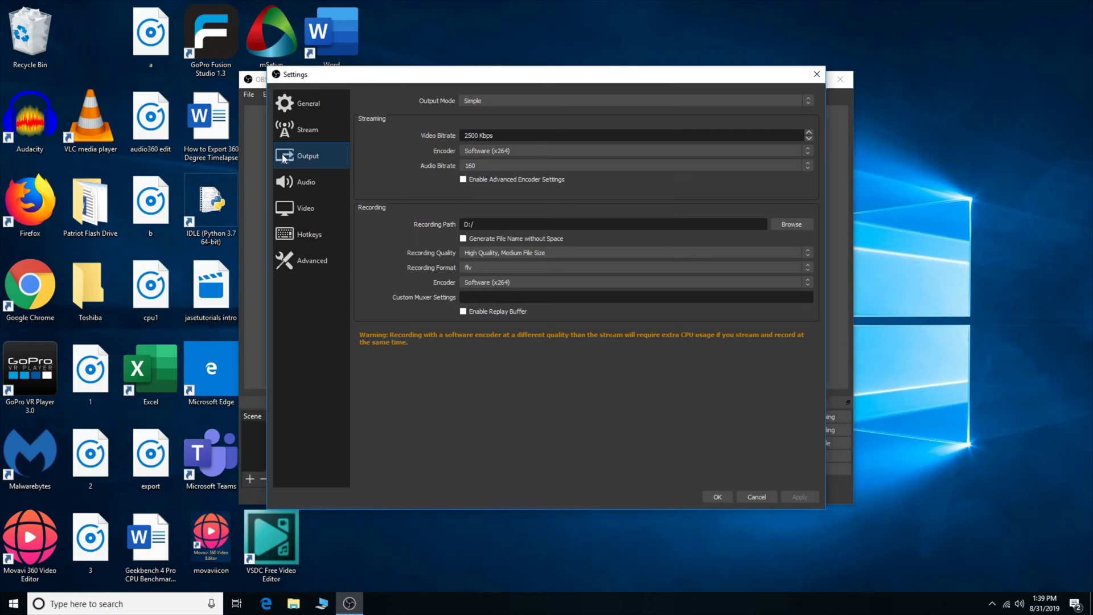
click(287, 186)
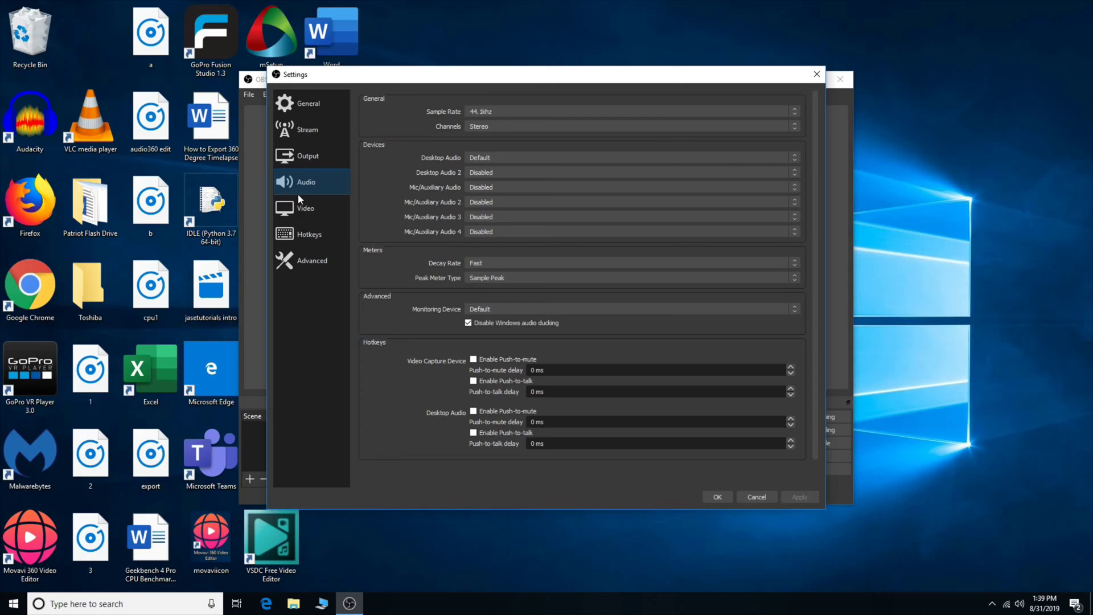
click(329, 213)
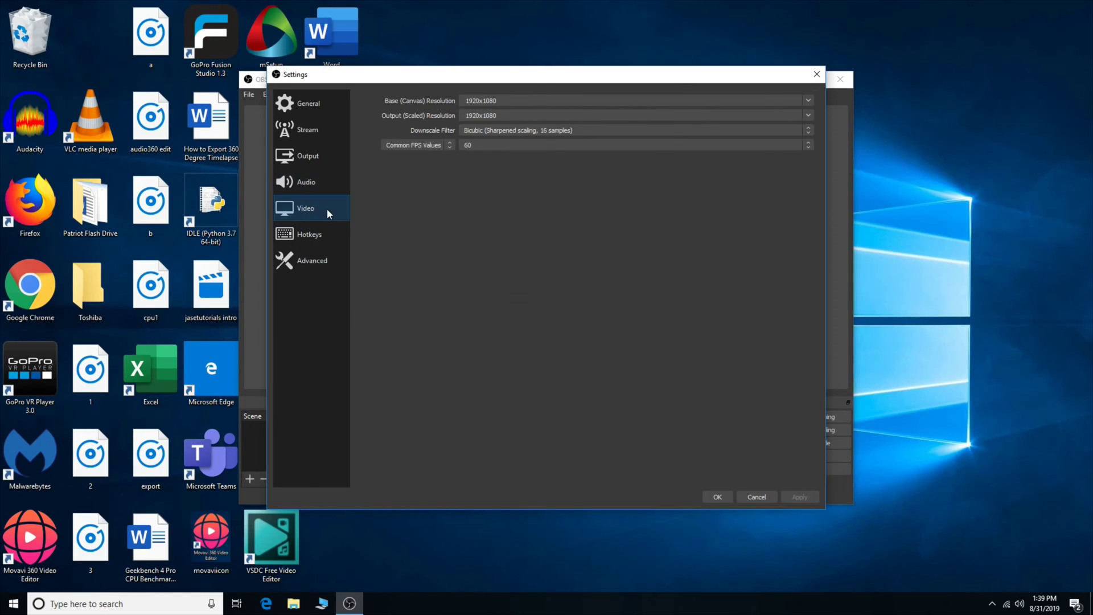
click(328, 231)
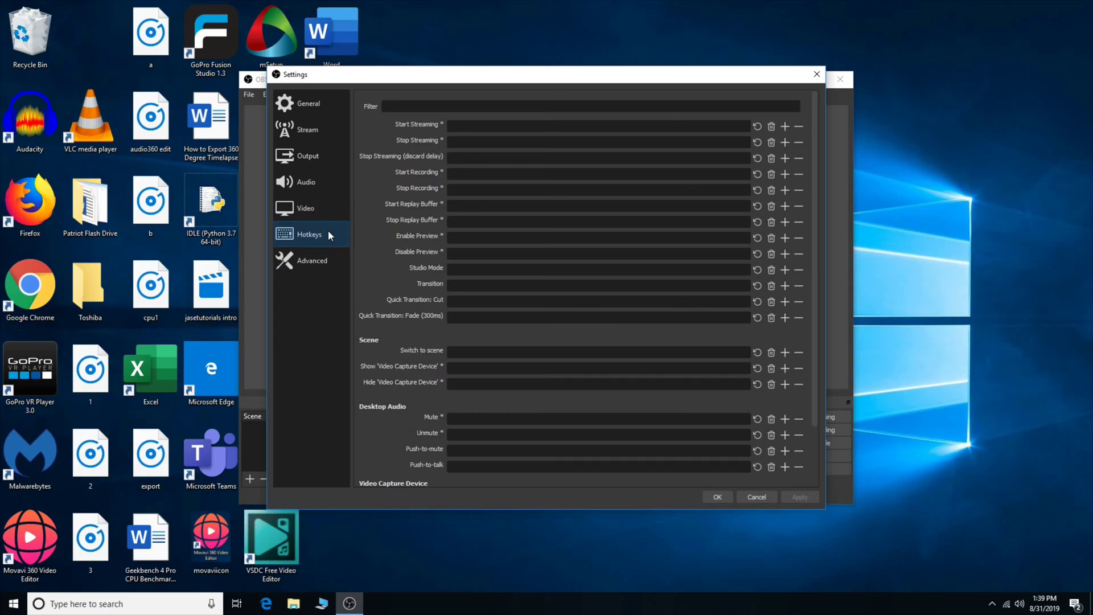
click(337, 105)
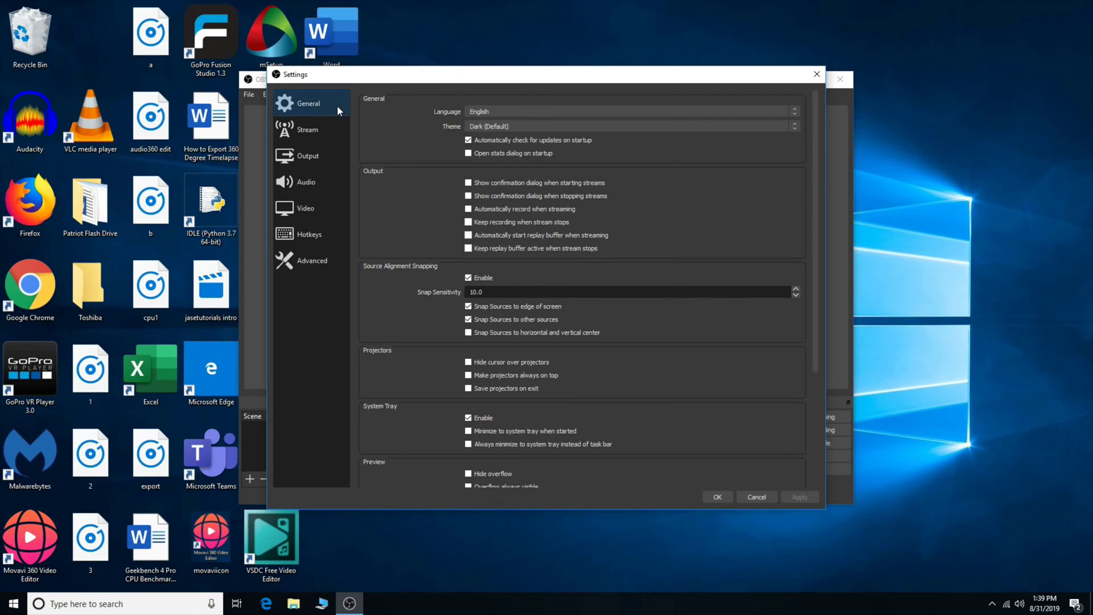
click(332, 126)
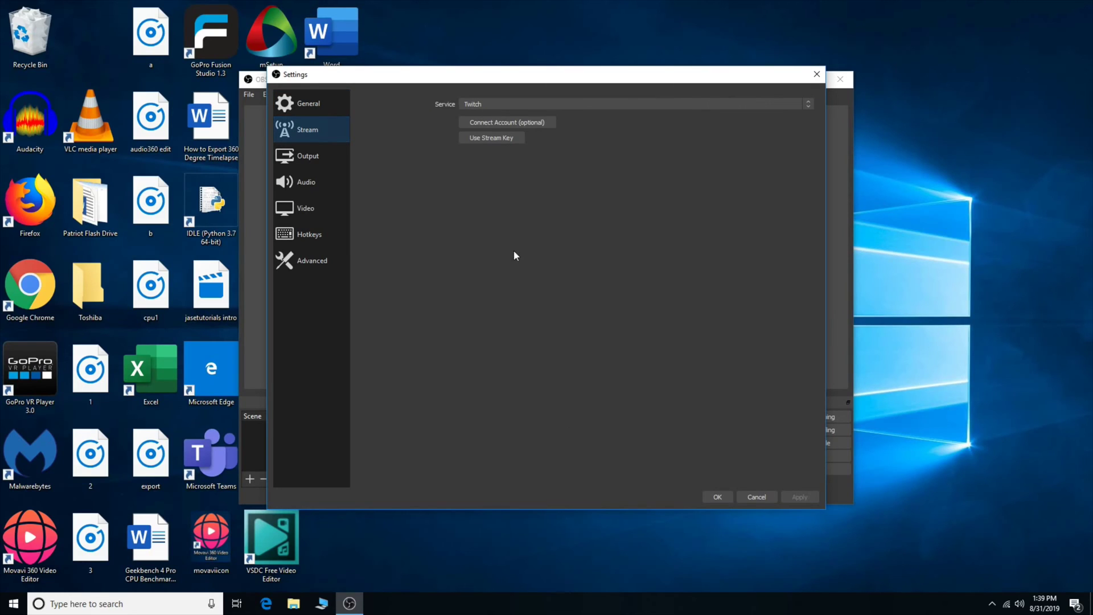
click(757, 497)
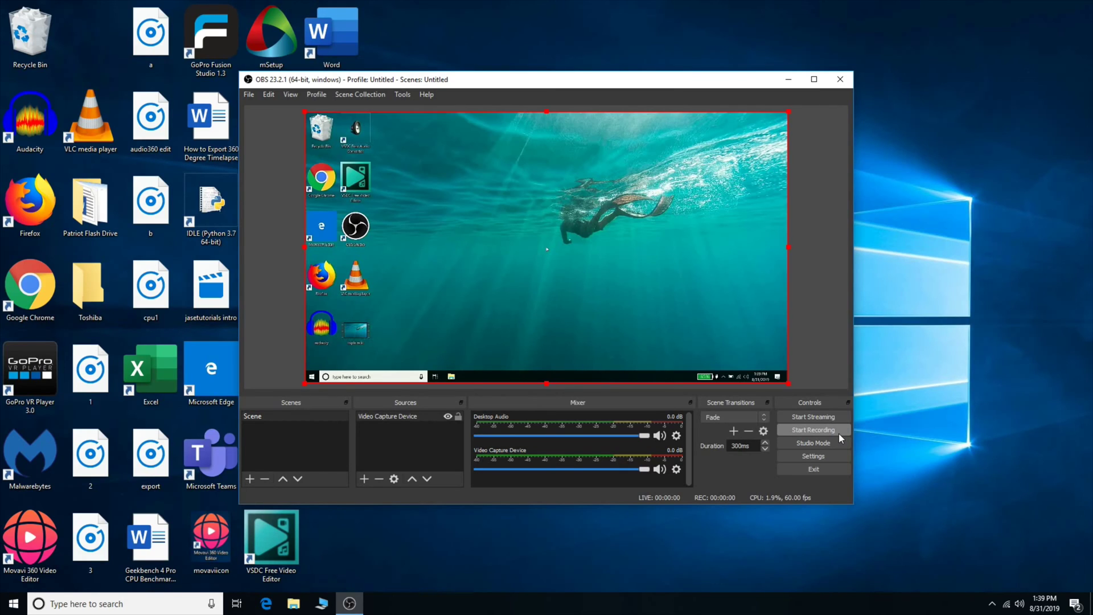
Step: Make another brief test recording, then view the Output settings with recording path D:/
click(839, 433)
click(839, 432)
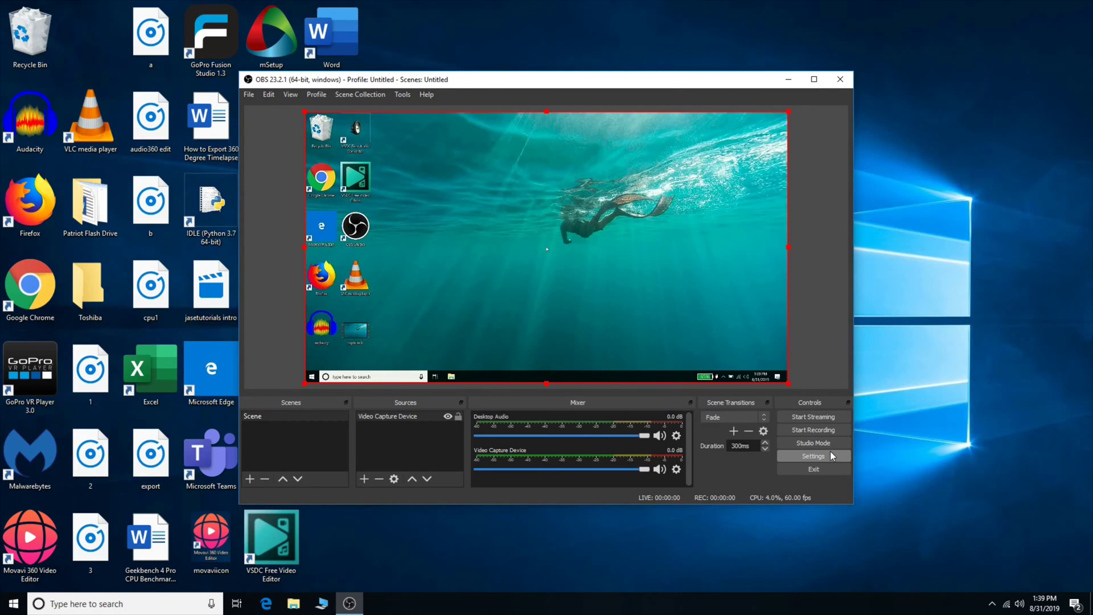
click(831, 456)
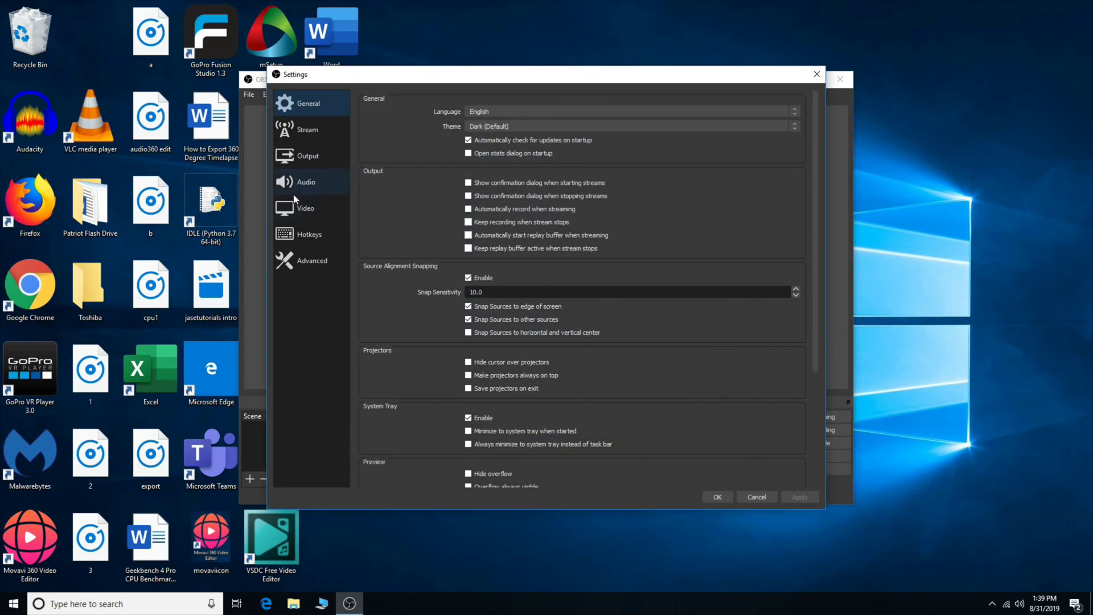
click(305, 159)
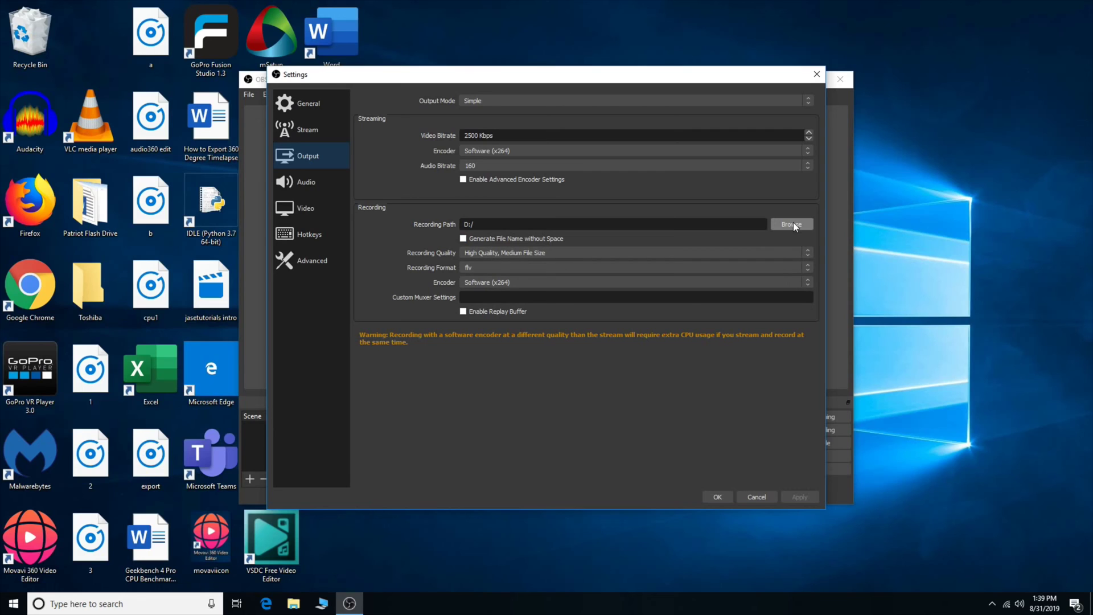
click(294, 604)
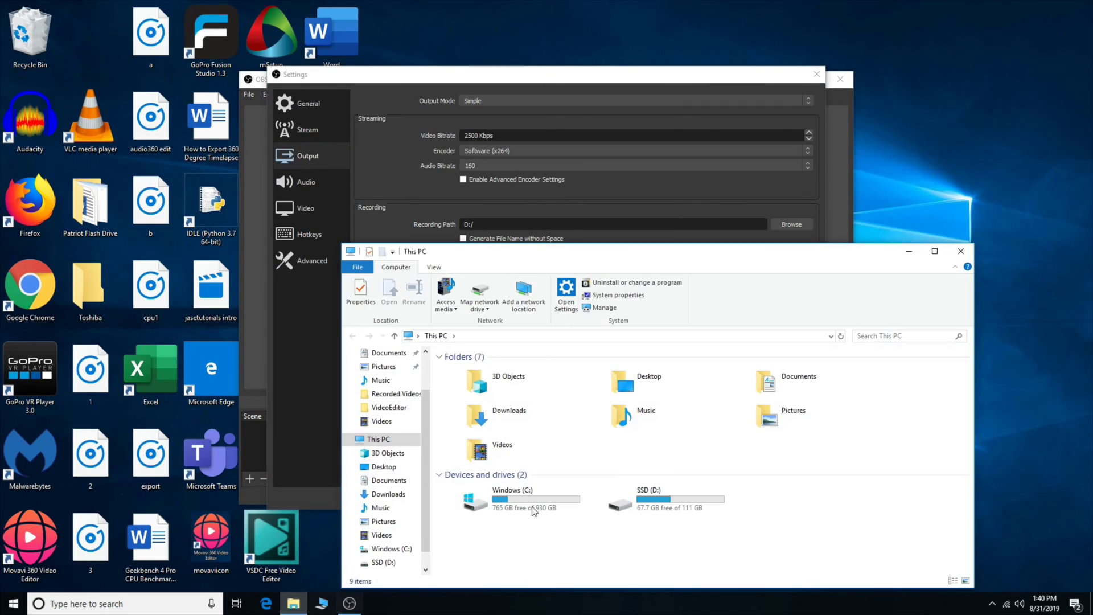
double_click(630, 508)
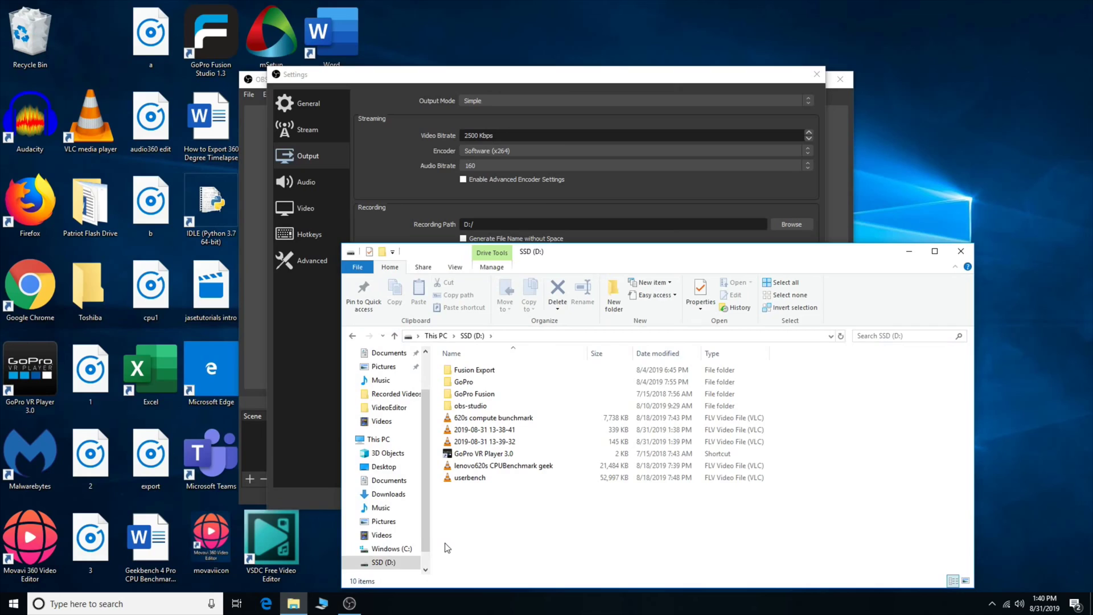
click(462, 442)
click(467, 352)
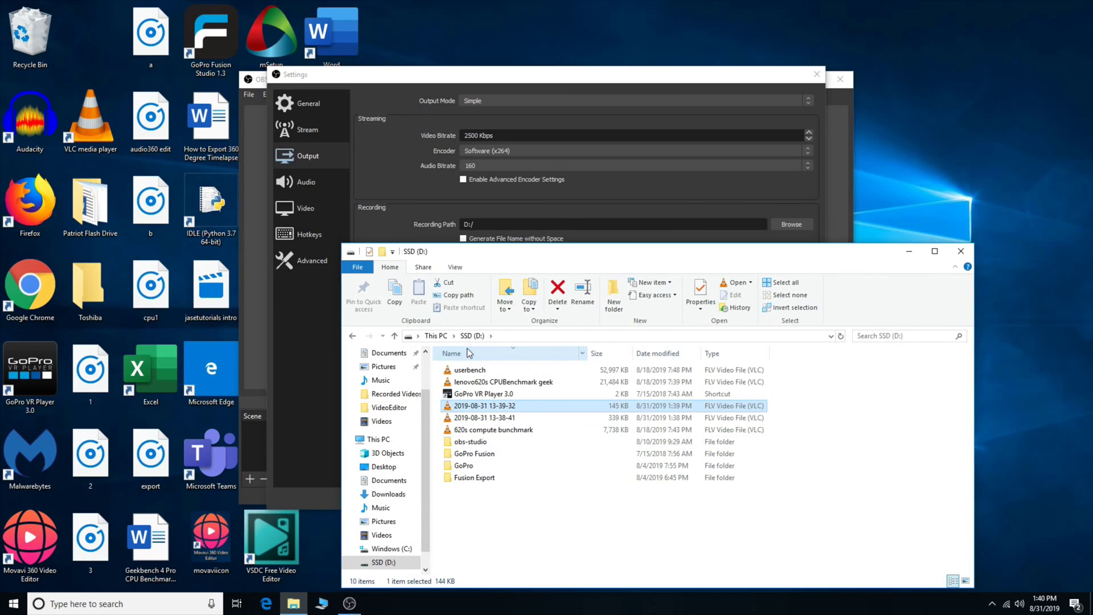
click(470, 419)
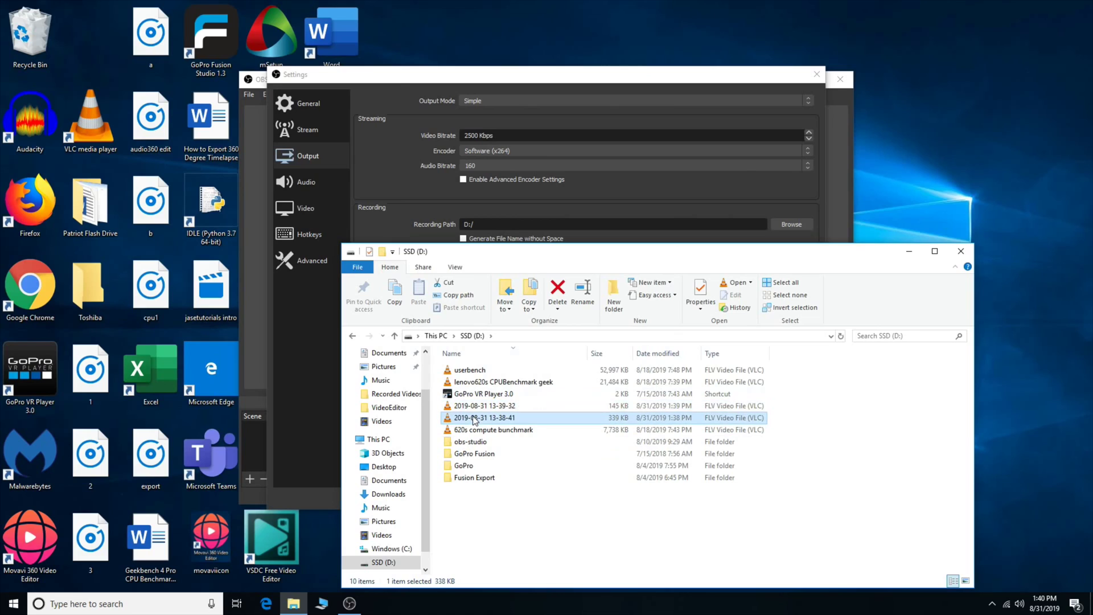
click(473, 408)
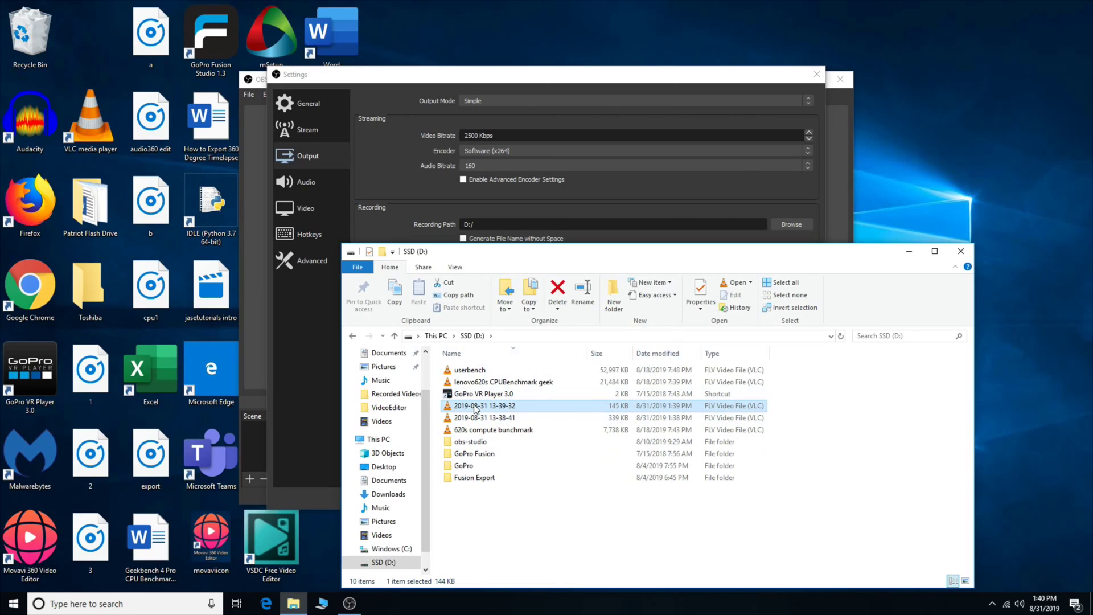
click(528, 414)
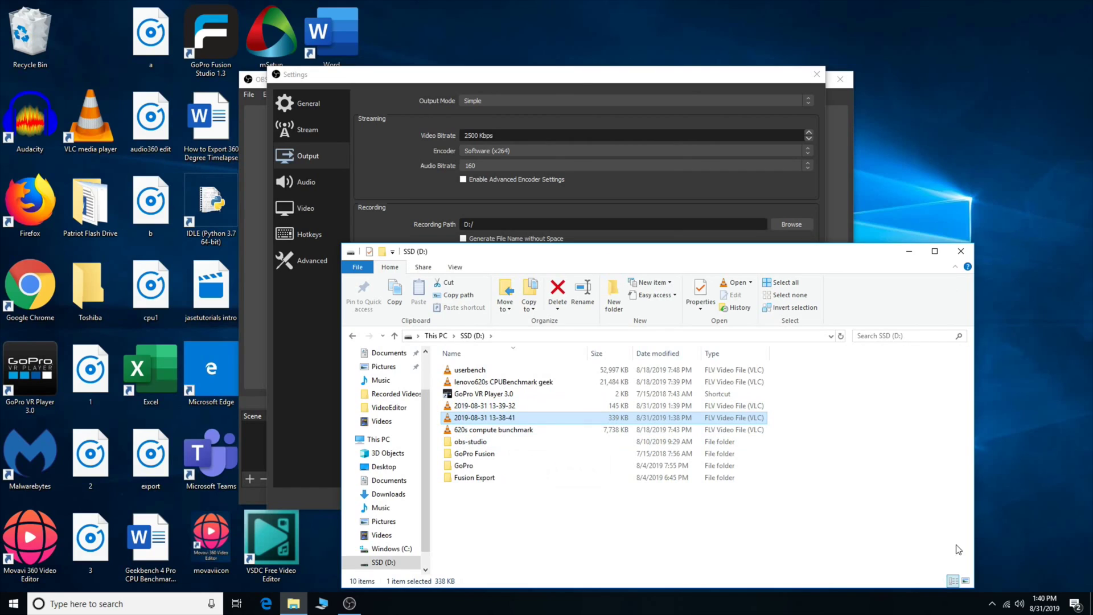
click(992, 605)
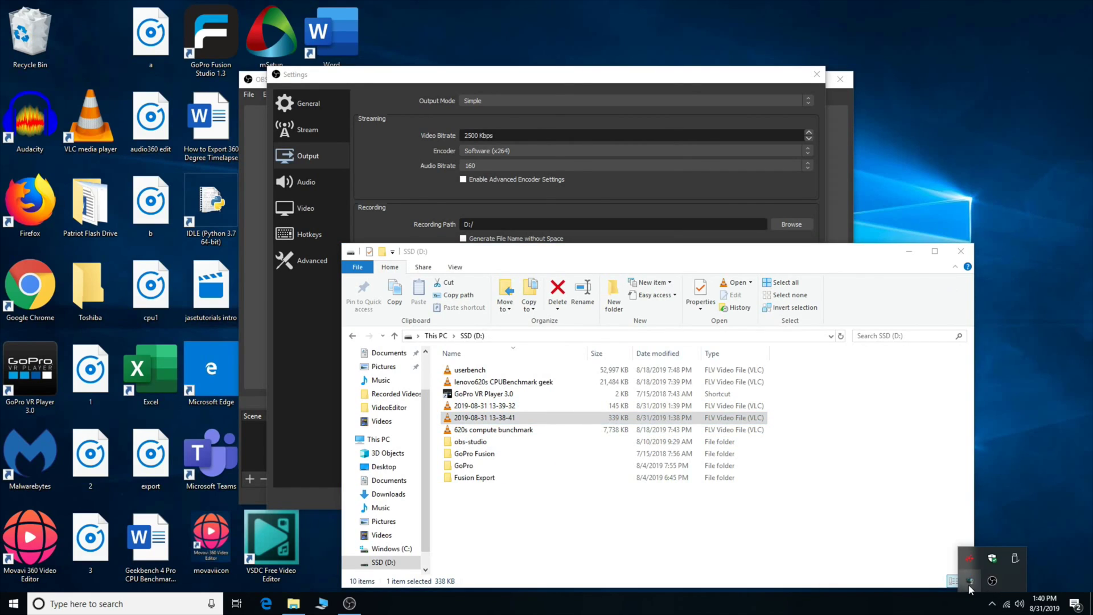